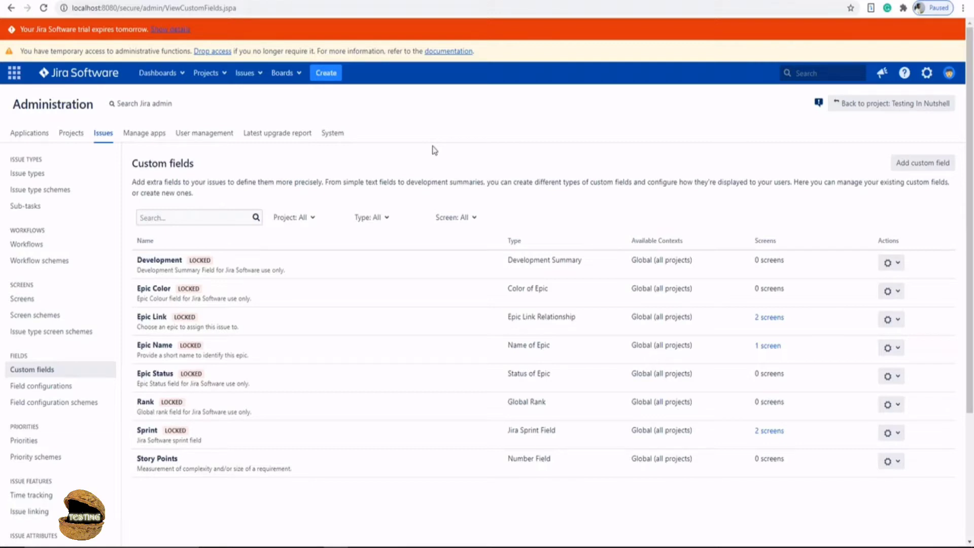
Step: Open the Field configurations list, which shows only the Default Field Configuration
left_click(42, 386)
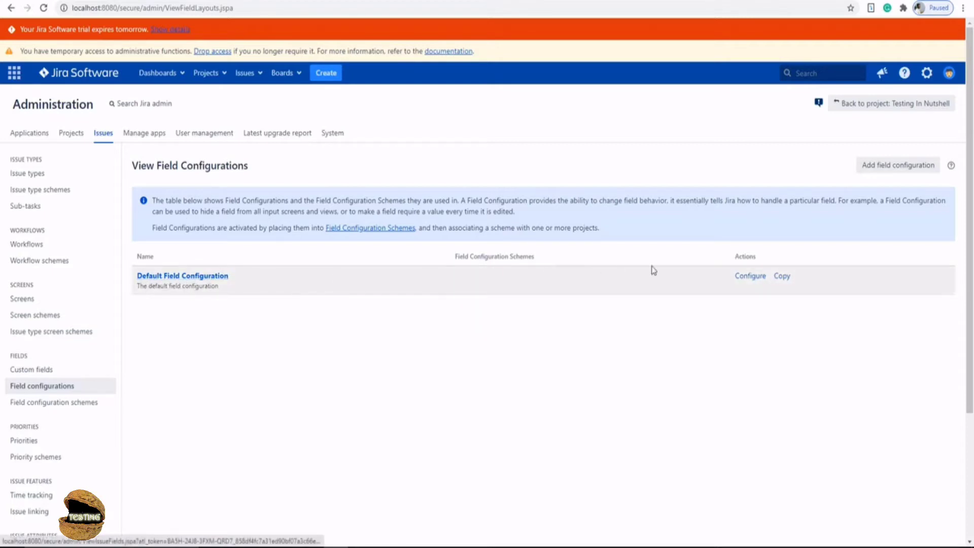
Step: Configure the Default Field Configuration and review each field's screens
left_click(744, 277)
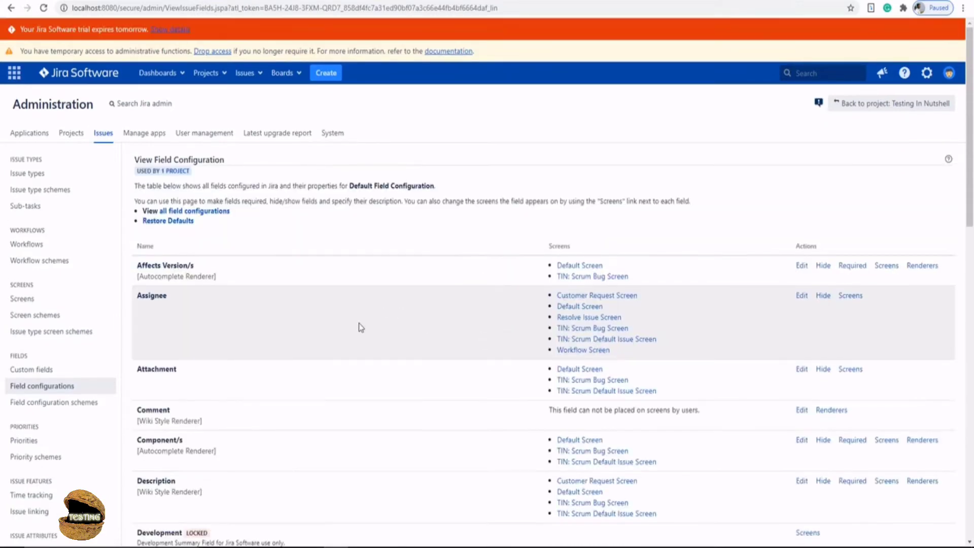
scroll(358, 325, "down", 3)
scroll(163, 350, "down", 5)
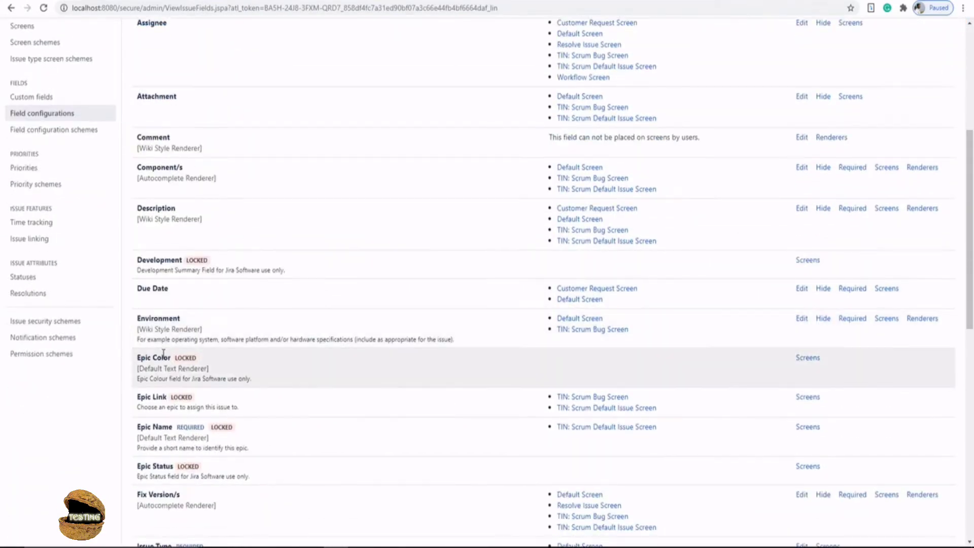
scroll(162, 356, "down", 4)
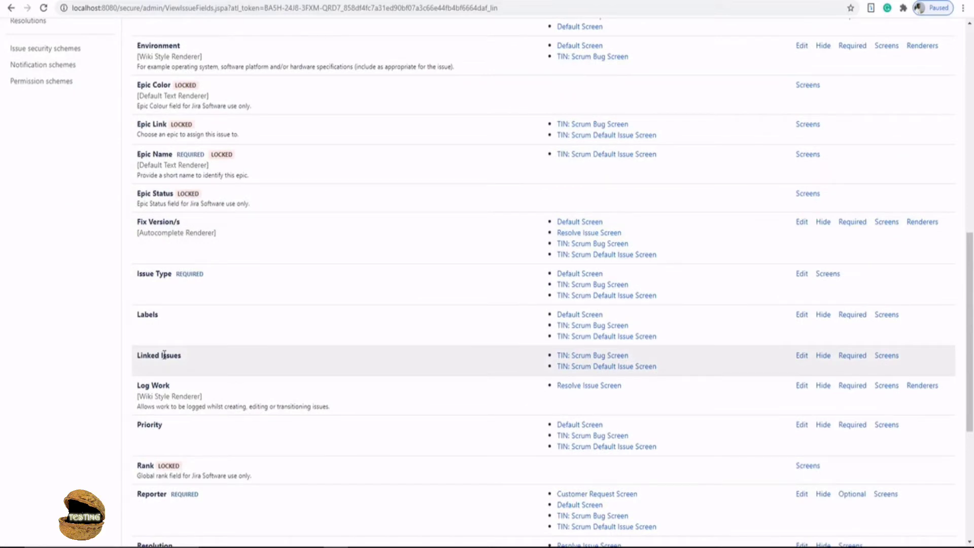
scroll(167, 381, "down", 6)
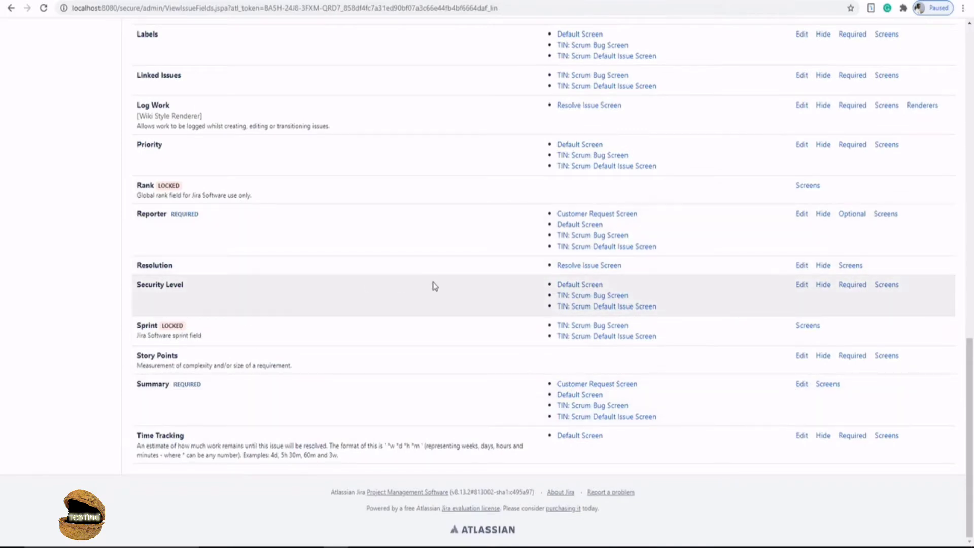
scroll(461, 290, "up", 13)
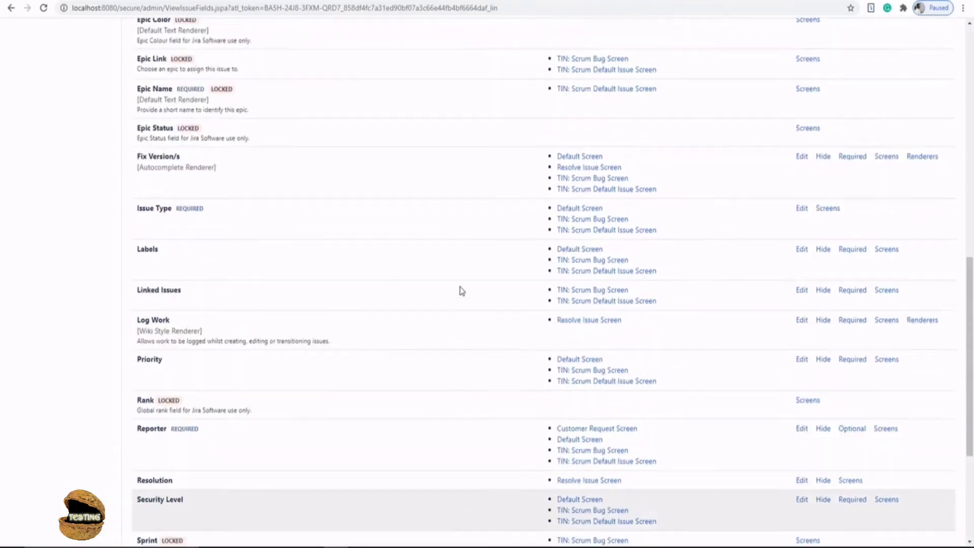
scroll(462, 291, "up", 5)
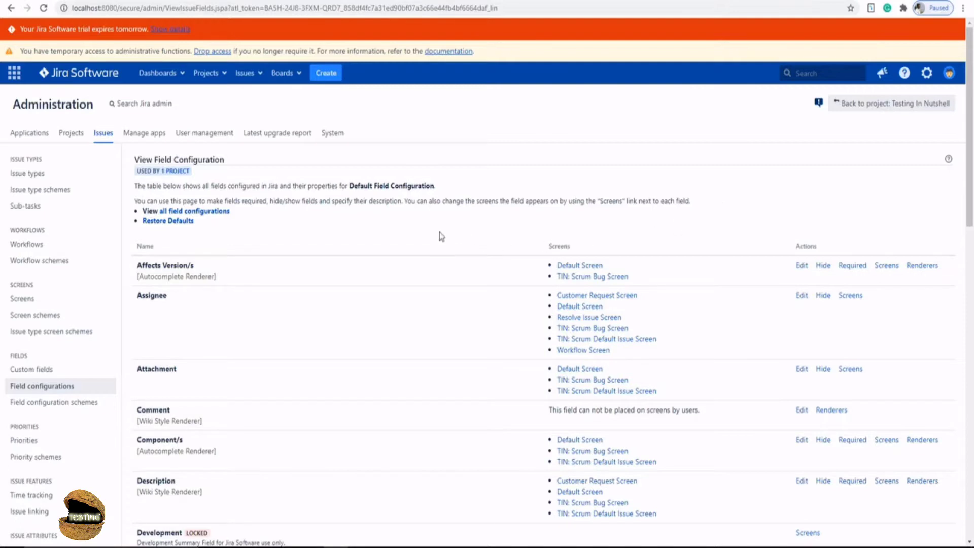
Step: Return to the Custom fields list to start adding a new field
left_click(51, 372)
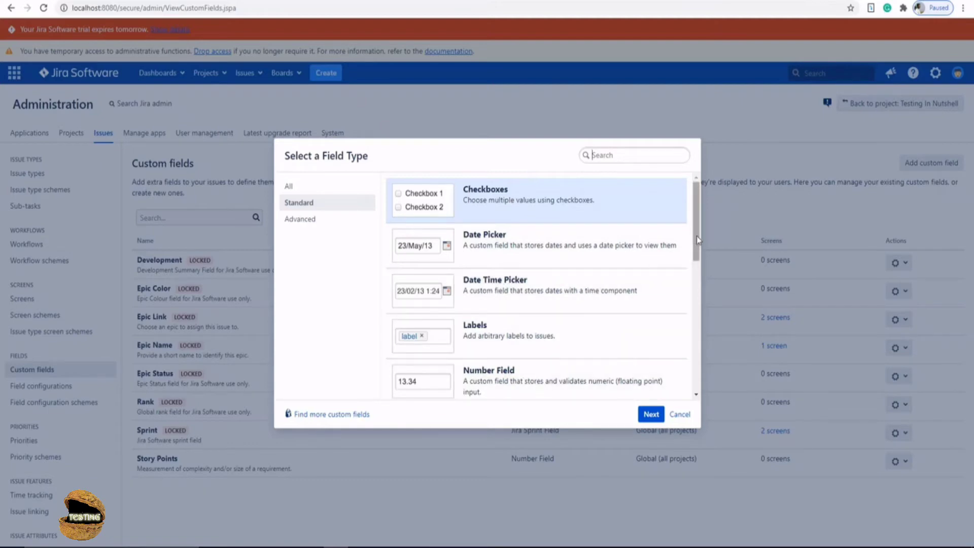
Step: Browse the Standard and Advanced field types and pick Select List (single choice)
scroll(697, 263, "down", 3)
left_click_drag(697, 263, 697, 370)
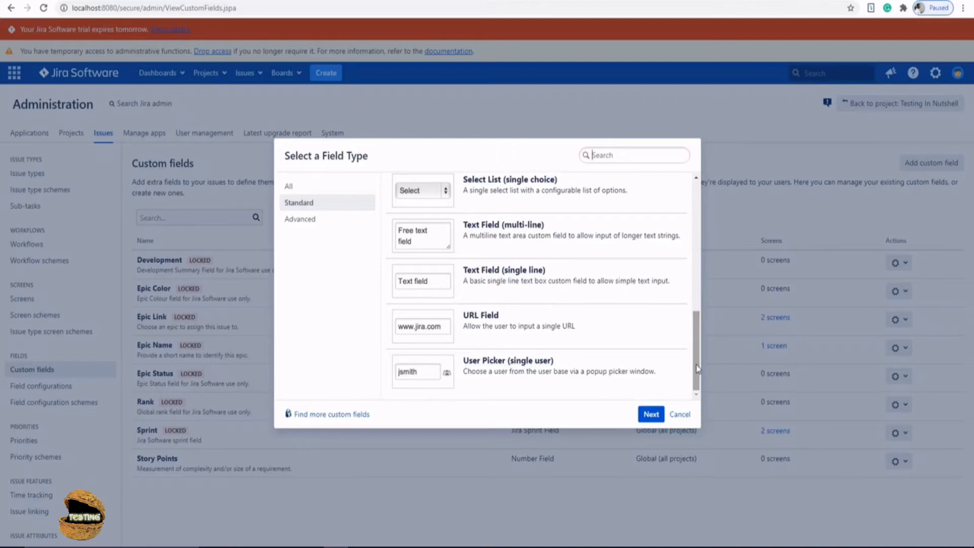
left_click_drag(696, 369, 696, 362)
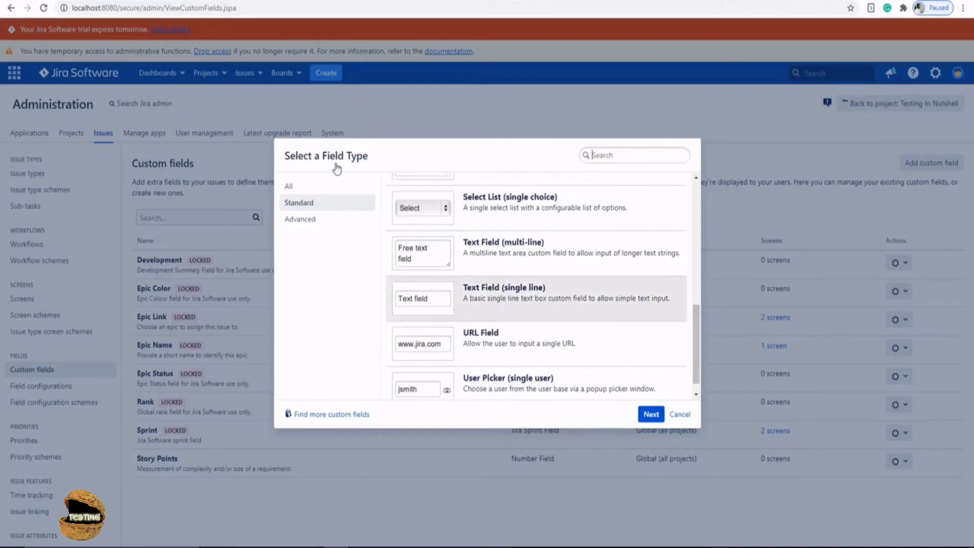
left_click(300, 220)
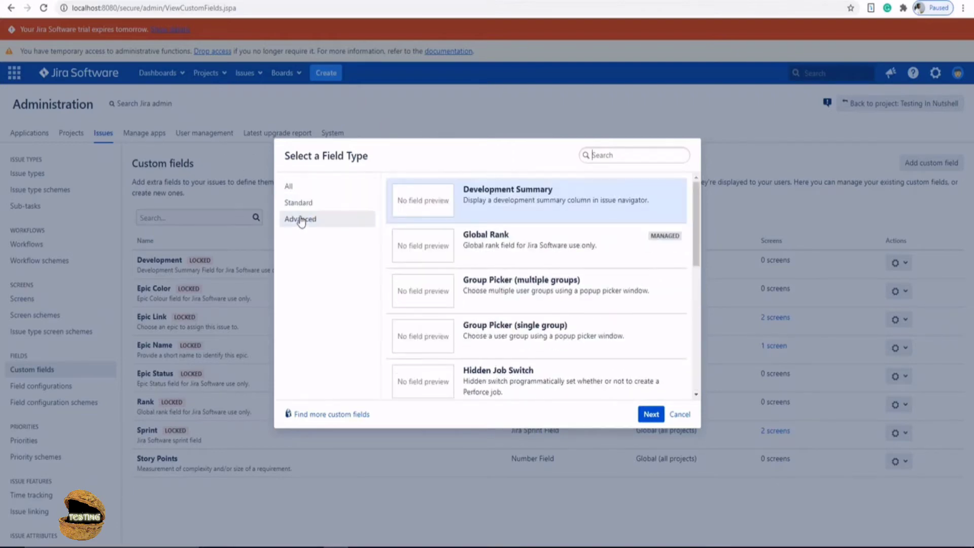
left_click_drag(697, 220, 699, 344)
left_click(364, 205)
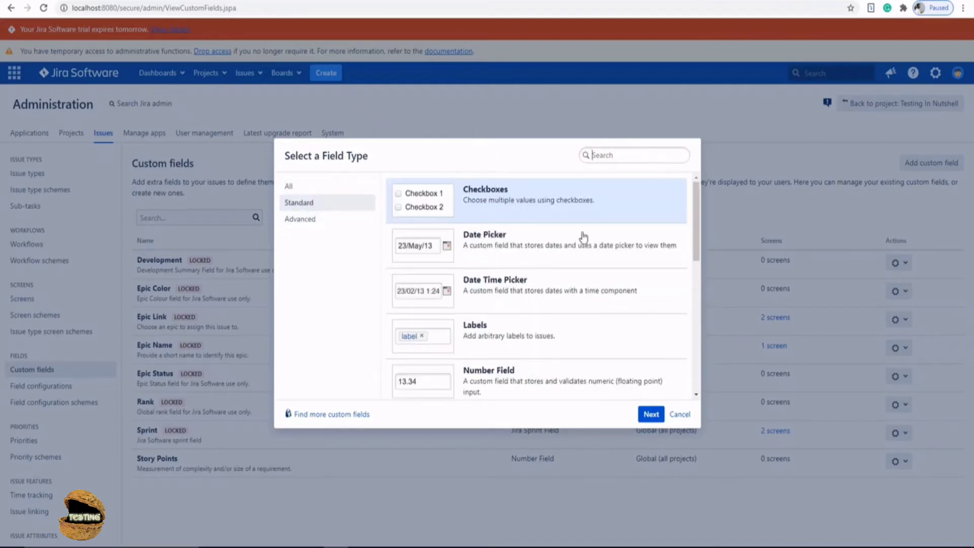
left_click_drag(696, 218, 649, 311)
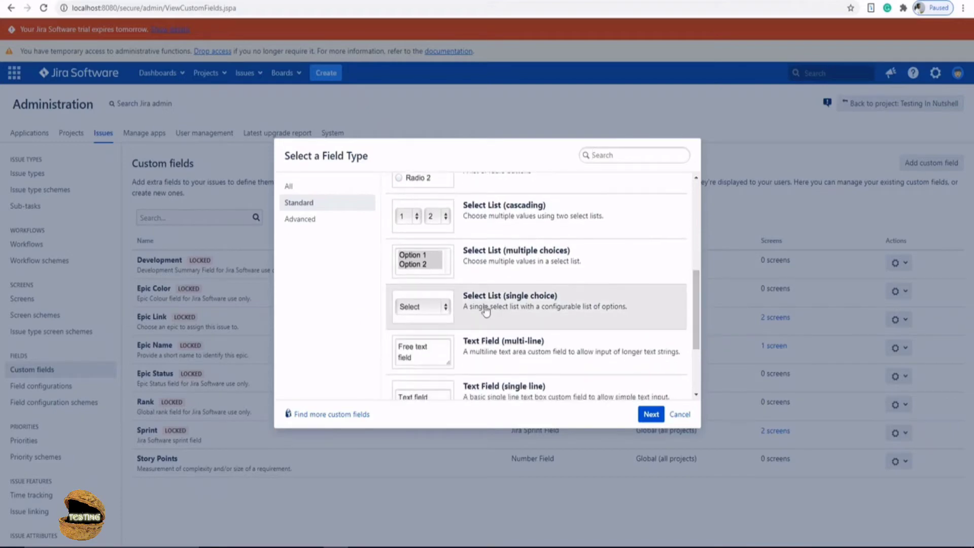
left_click(445, 311)
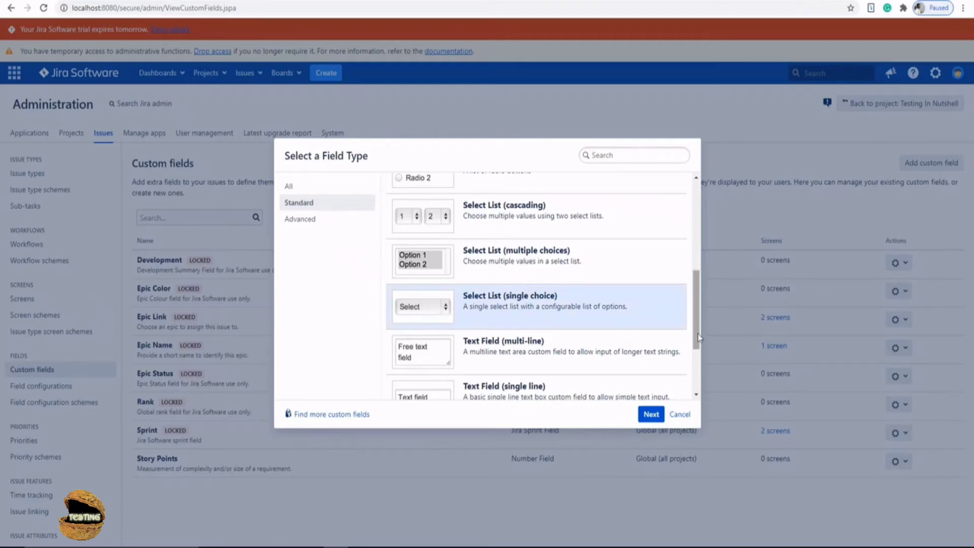
Step: Name the select list field 'Type of Request' with description 'Customer request typ'
left_click(651, 414)
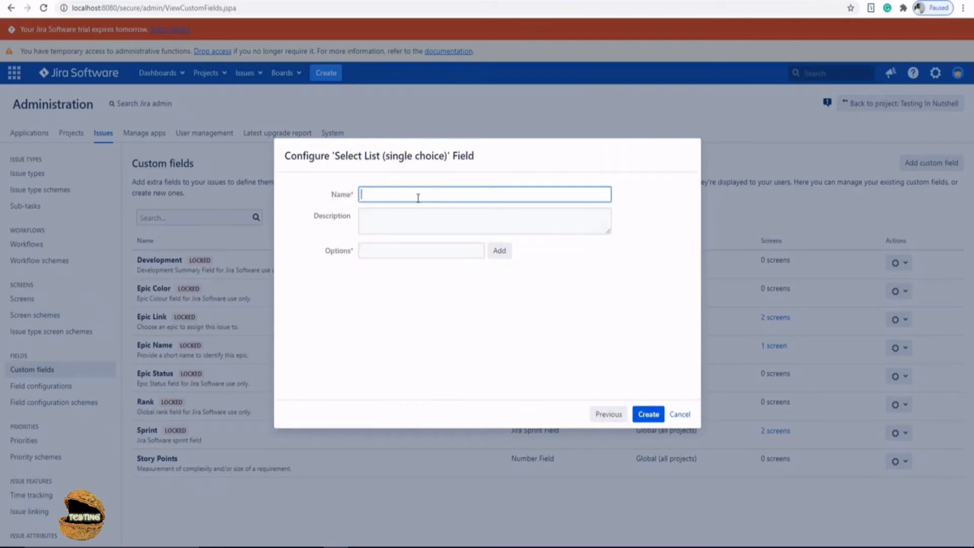
type("Type ")
type("of R")
type("euqye")
type("s t")
key("BackSpace")
key("BackSpace")
key("BackSpace")
key("BackSpace")
key("BackSpace")
key("BackSpace")
type("quest")
left_click(418, 216)
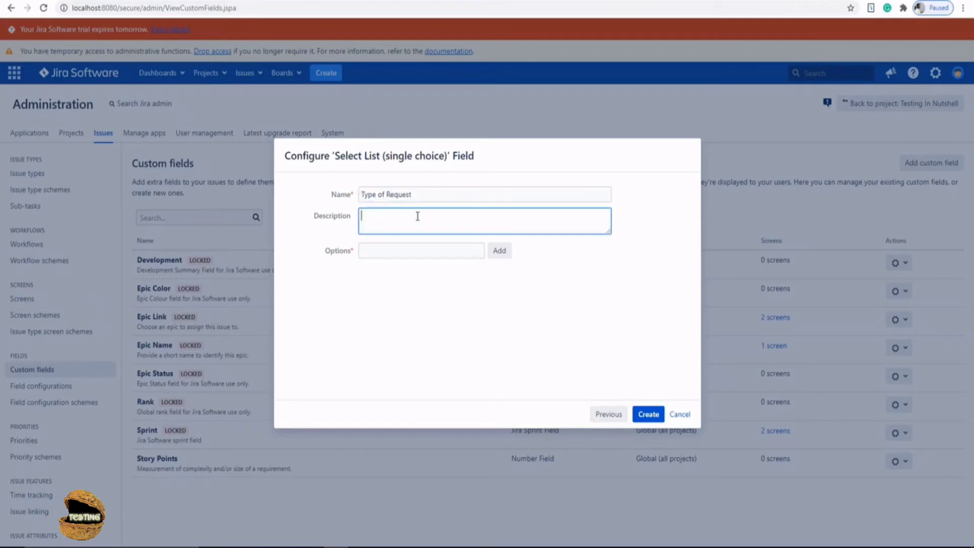
type("Customer request type")
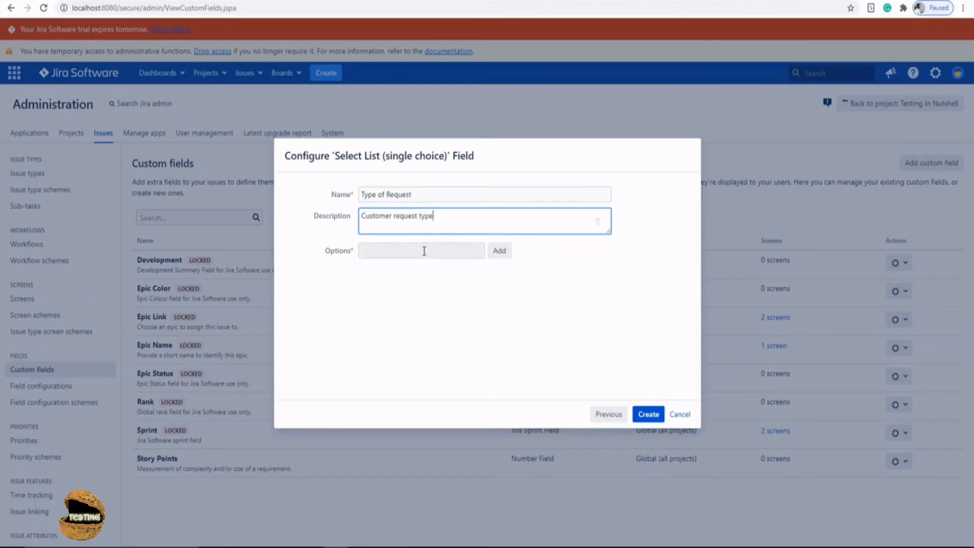
Step: Add the options Recommendation, Complain and Feedback, and create the field
left_click(370, 252)
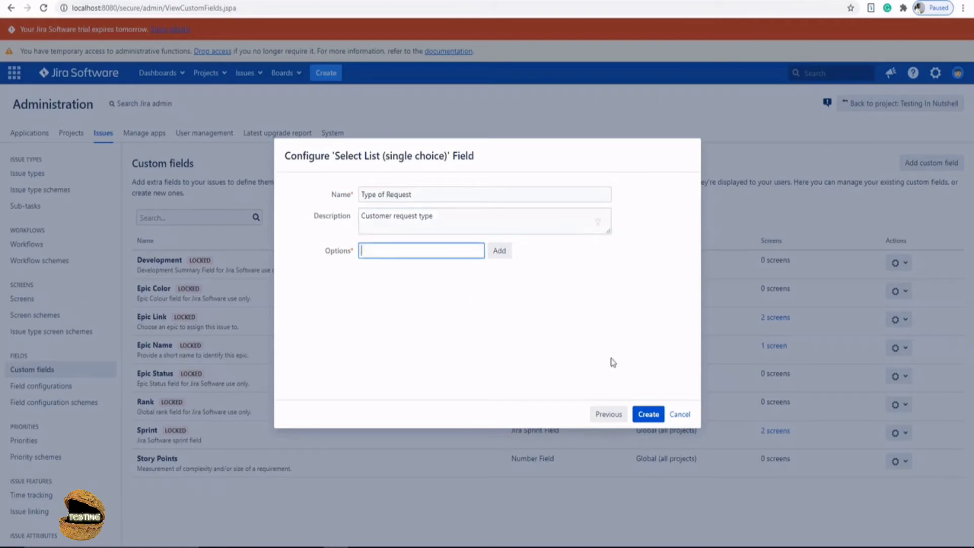
type("Recommendation")
key("Return")
type("C")
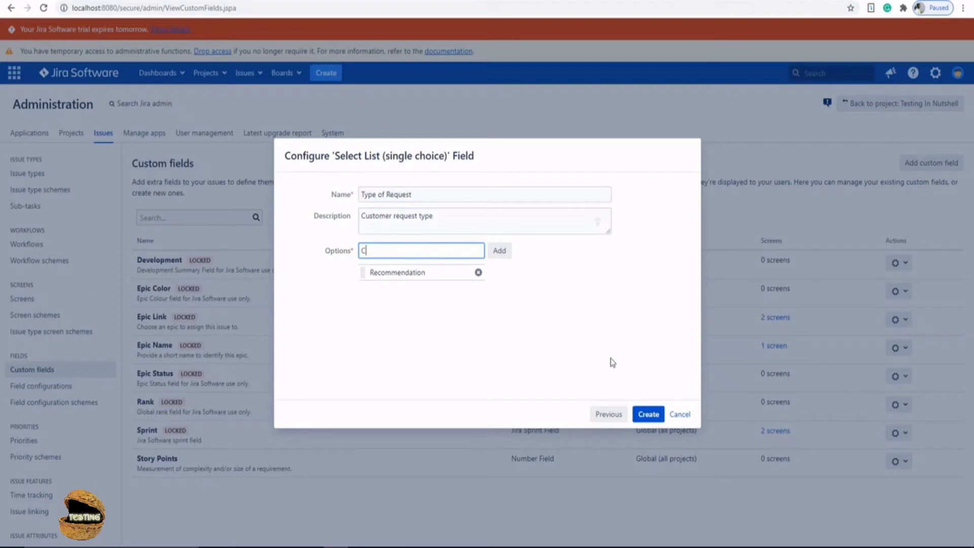
type("ompalin")
key("BackSpace")
key("BackSpace")
type("lain")
key("Return")
type("Feedback")
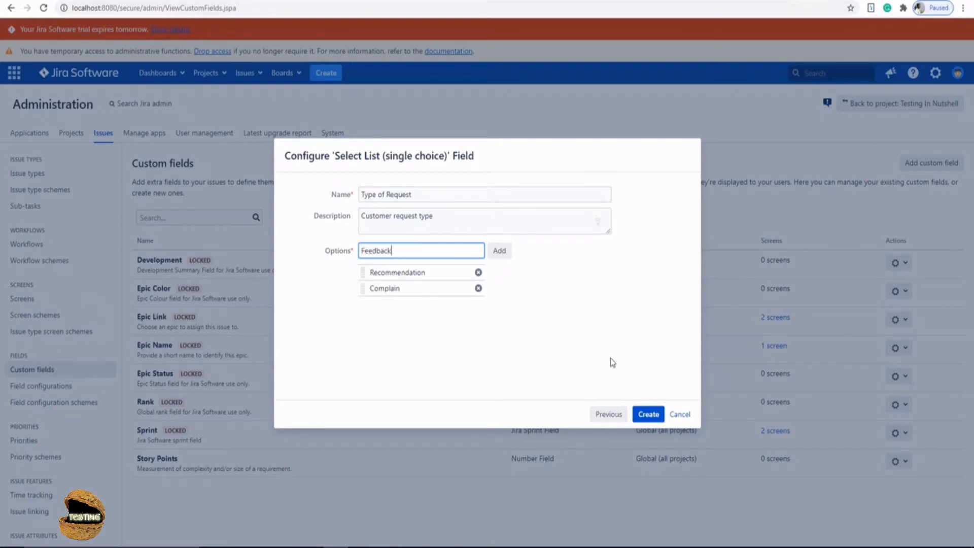
key("Return")
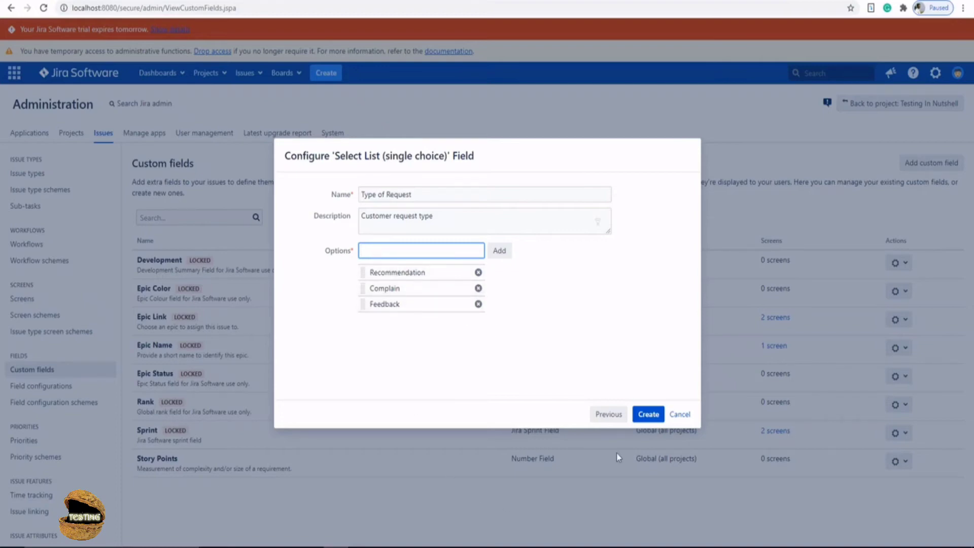
left_click(645, 415)
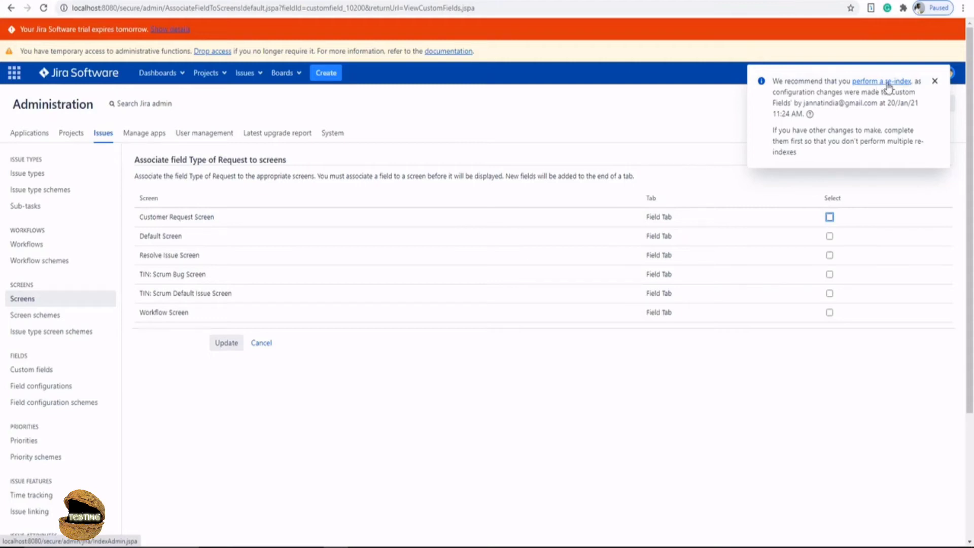
Step: Associate Type of Request with the Customer Request Screen and save the change
left_click(935, 83)
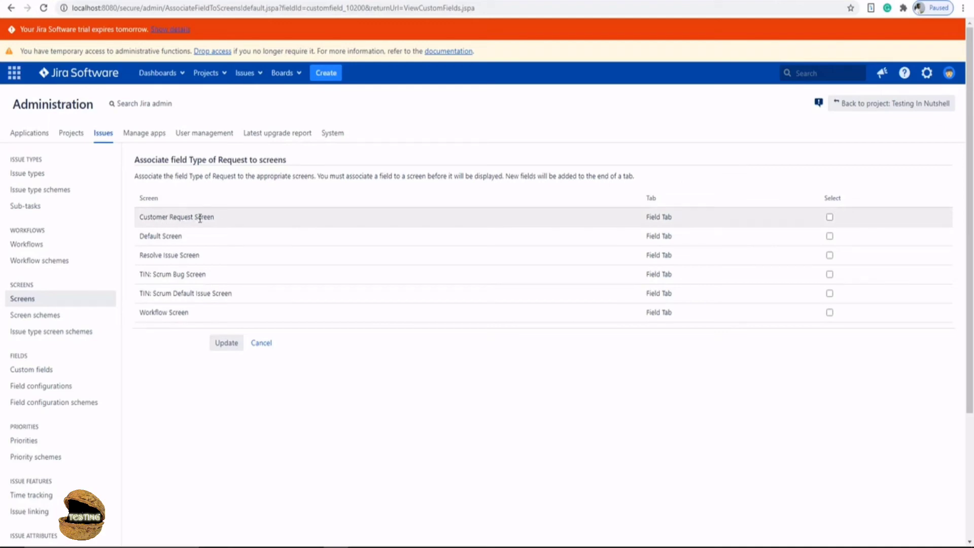
left_click_drag(140, 217, 216, 219)
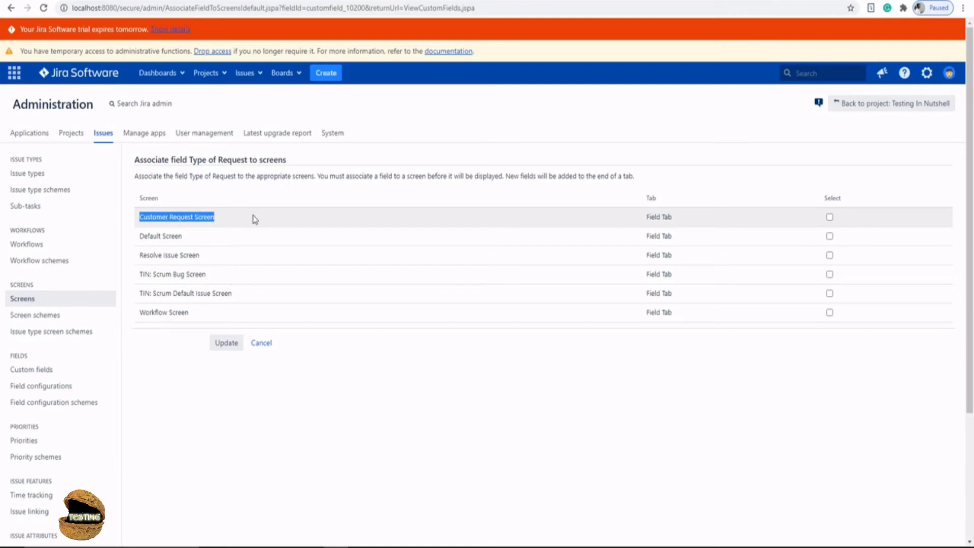
left_click(829, 217)
left_click(226, 345)
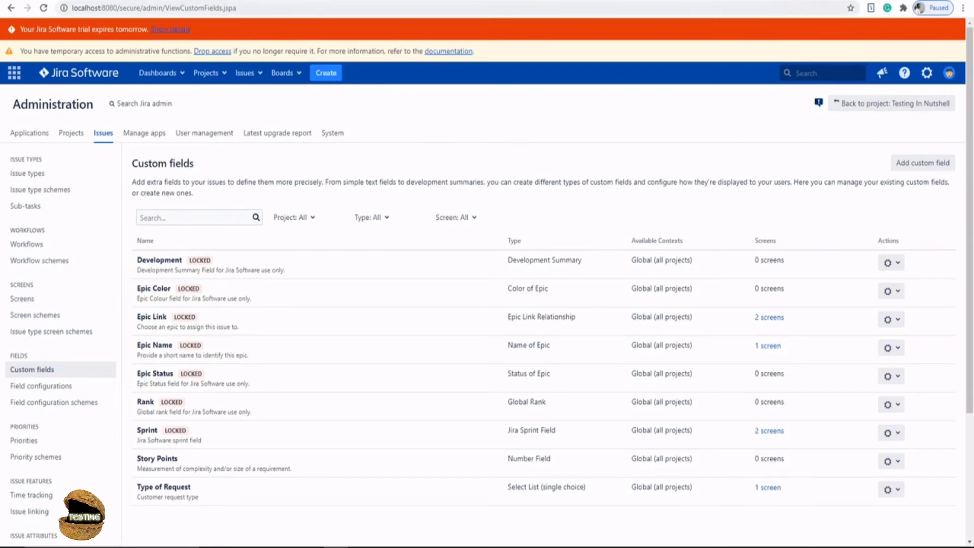
Step: Start a new issue in Testing In Nutshell with issue type Customer Request
key("ctrl+Tab")
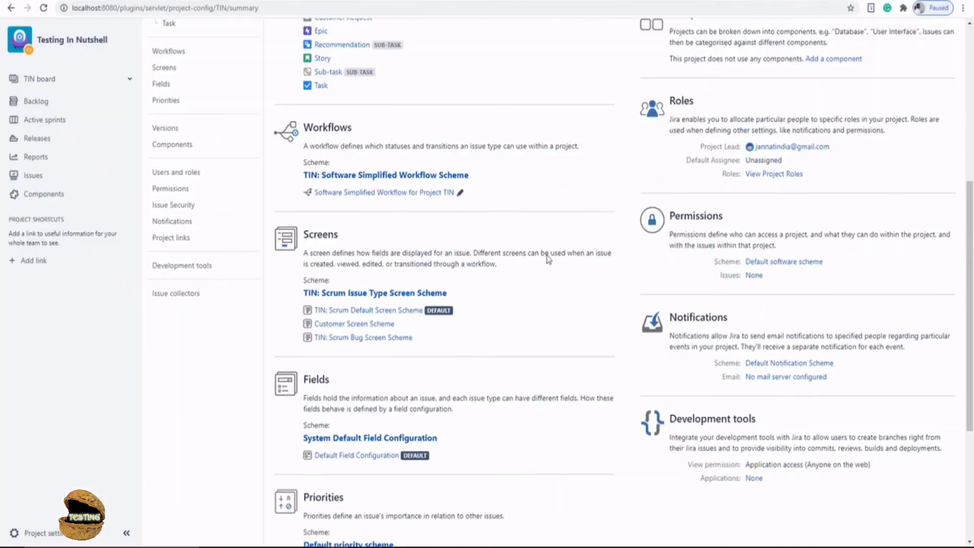
scroll(548, 259, "up", 4)
scroll(548, 259, "up", 2)
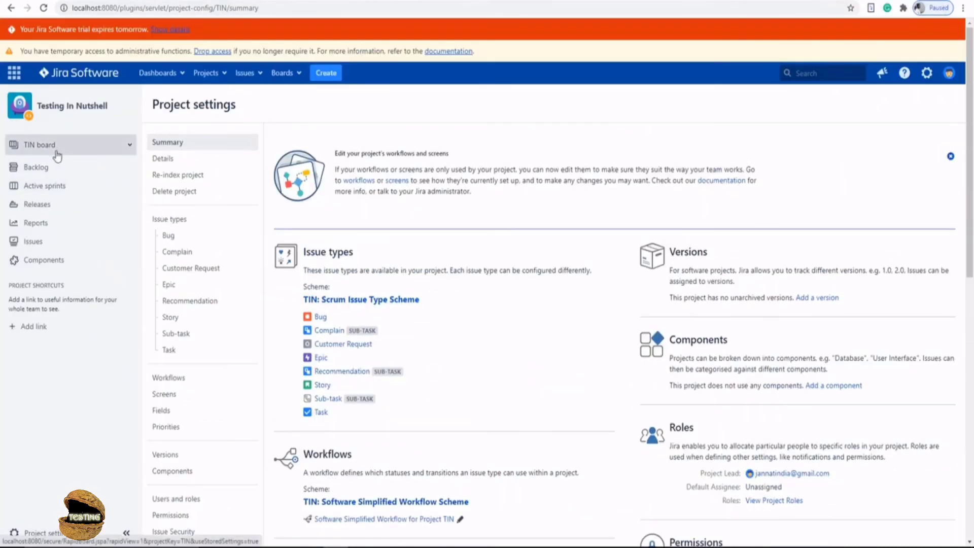
left_click(326, 76)
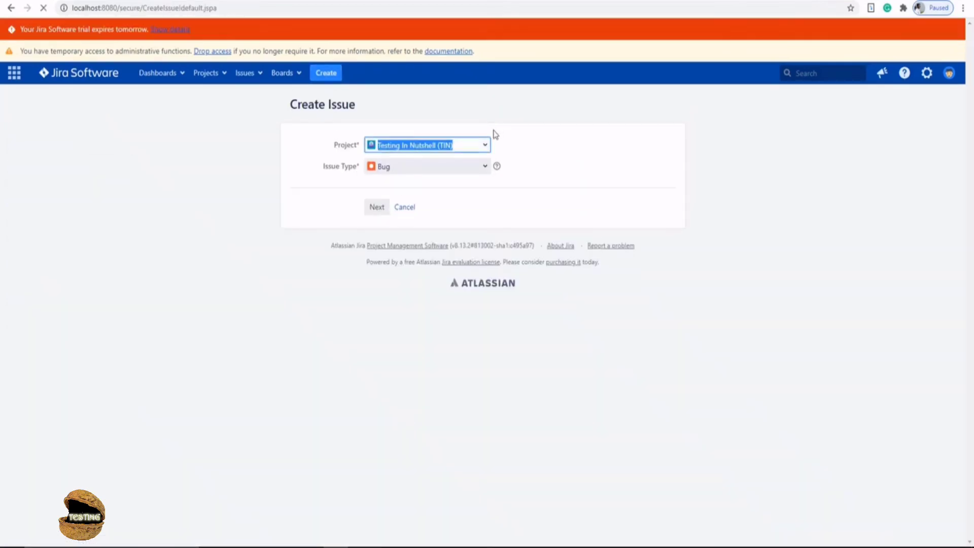
left_click(415, 169)
left_click(413, 198)
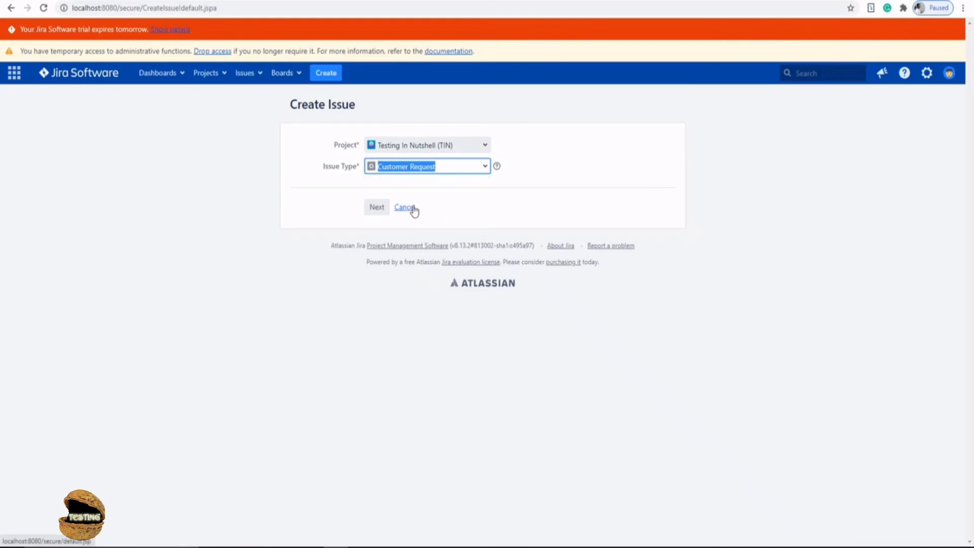
Step: Confirm the Type of Request dropdown lists Recommendation, Complain and Feedback, leaving None
left_click(375, 208)
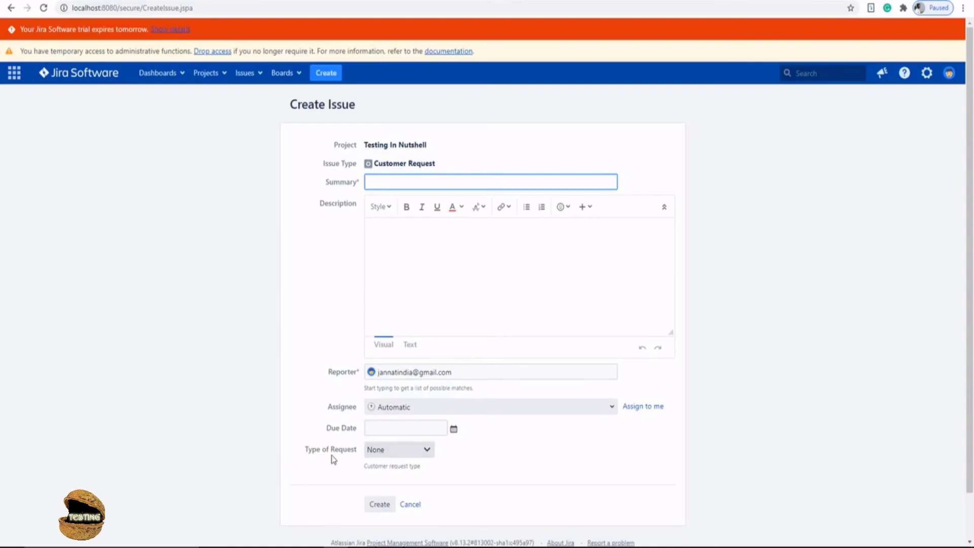
left_click(419, 451)
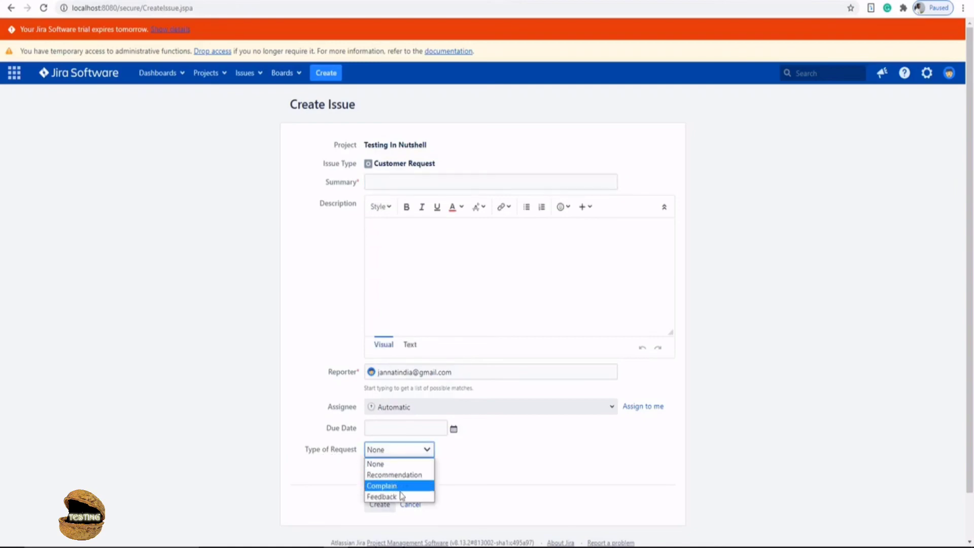
left_click(493, 449)
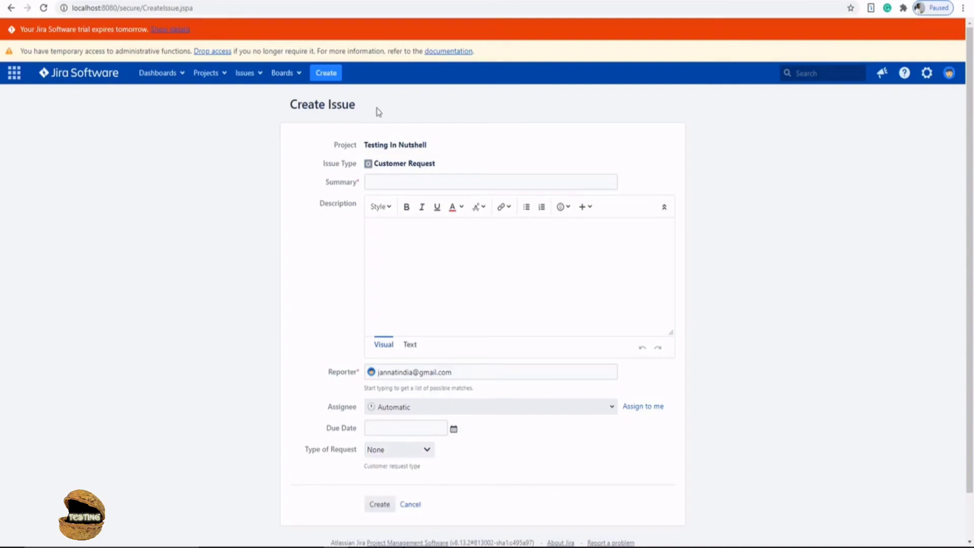
left_click(326, 73)
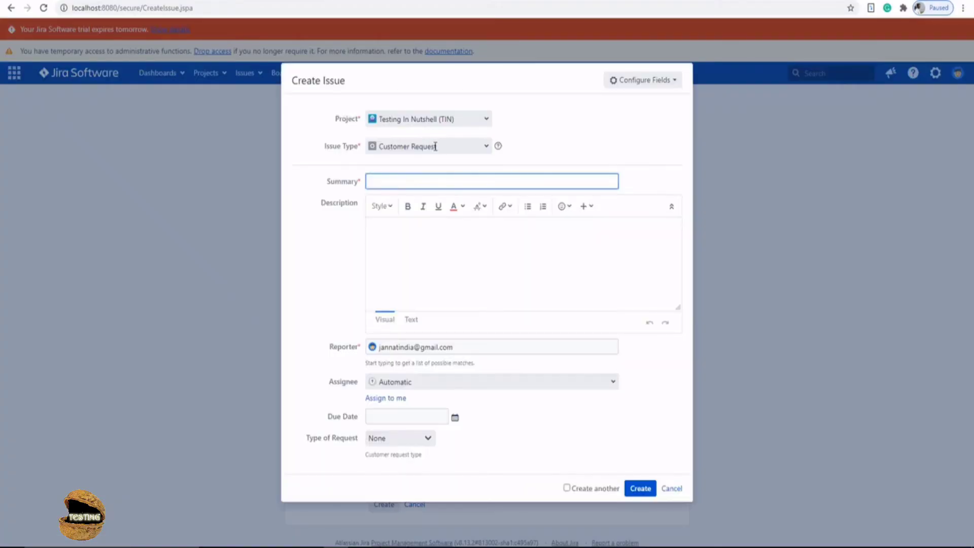
left_click(434, 146)
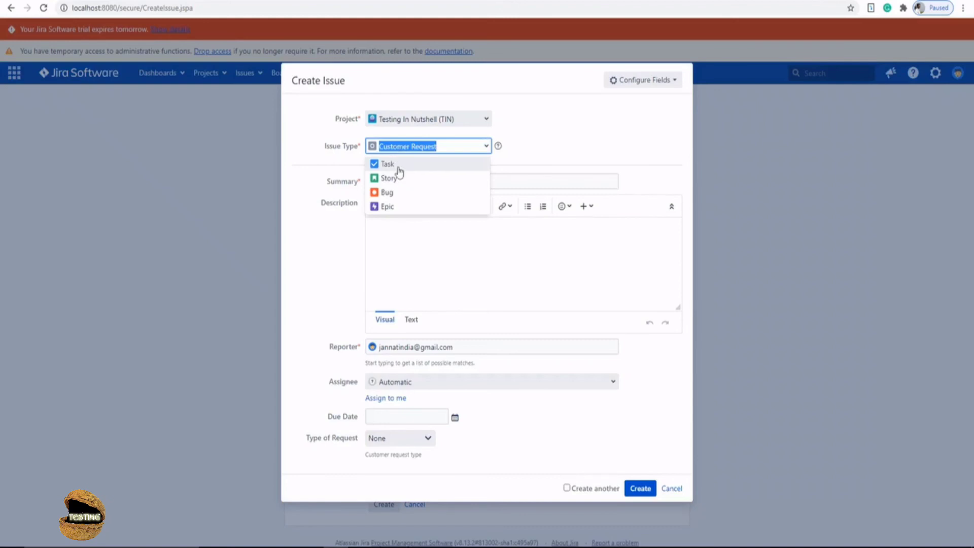
left_click(398, 167)
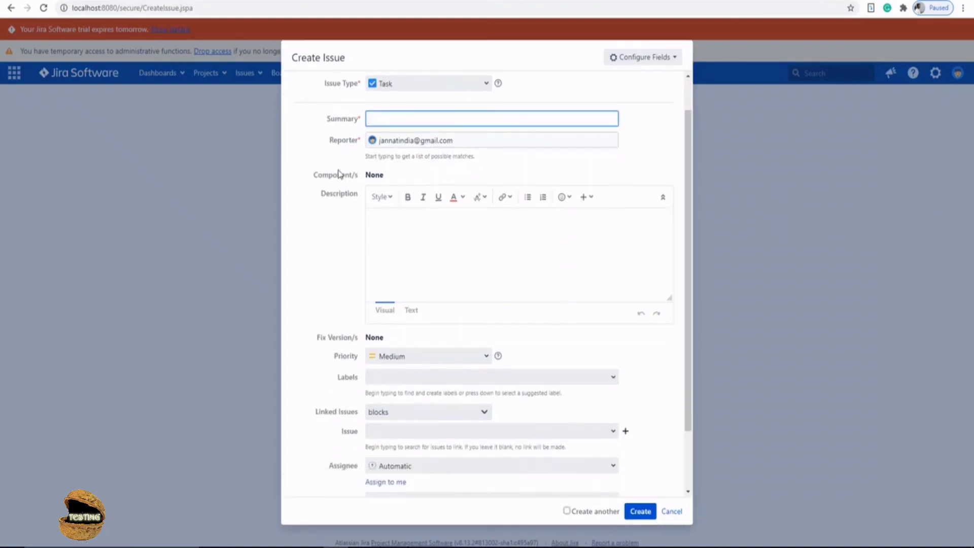
scroll(340, 208, "down", 2)
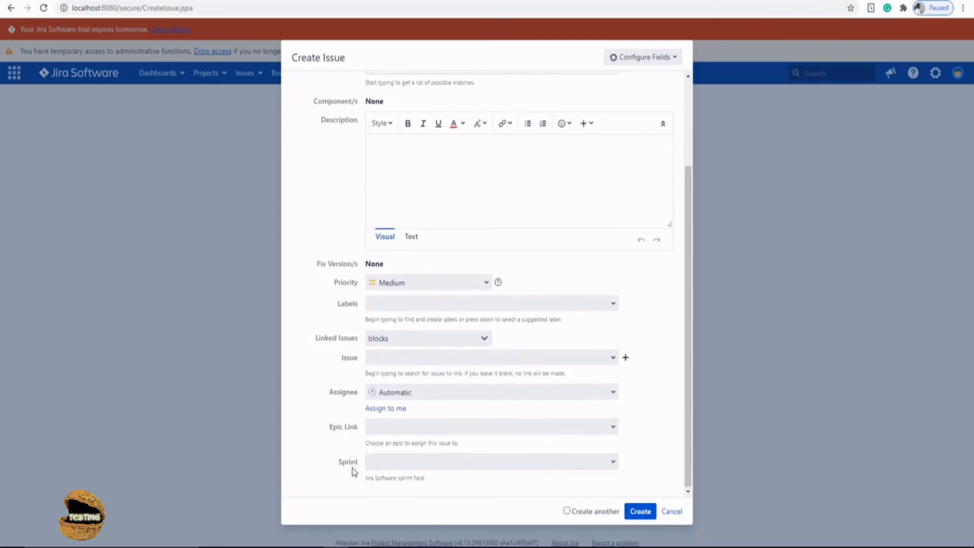
scroll(352, 467, "up", 3)
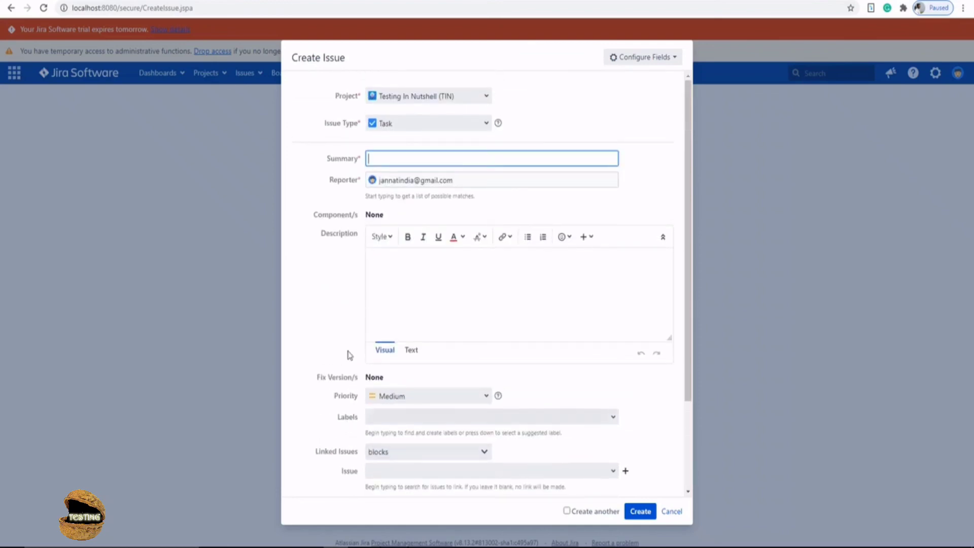
left_click(673, 512)
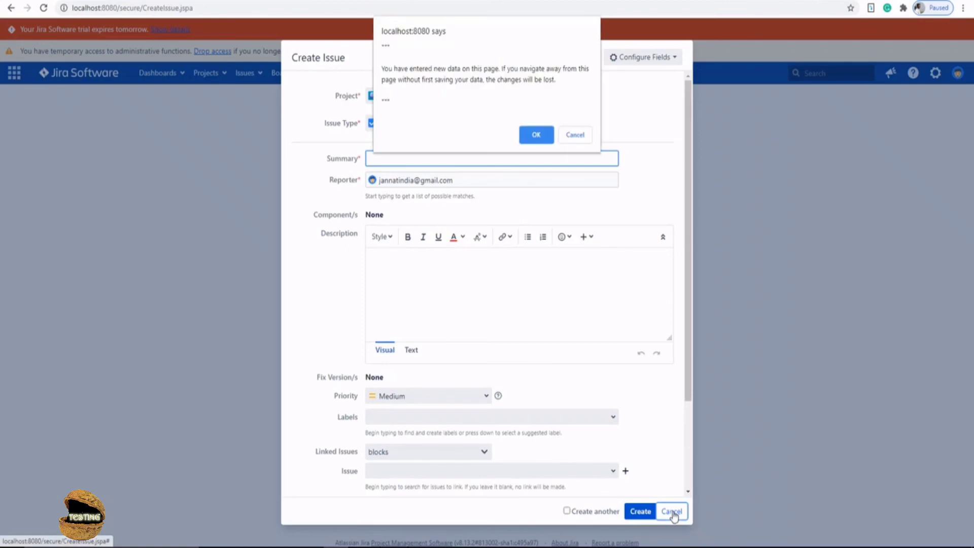
left_click(537, 137)
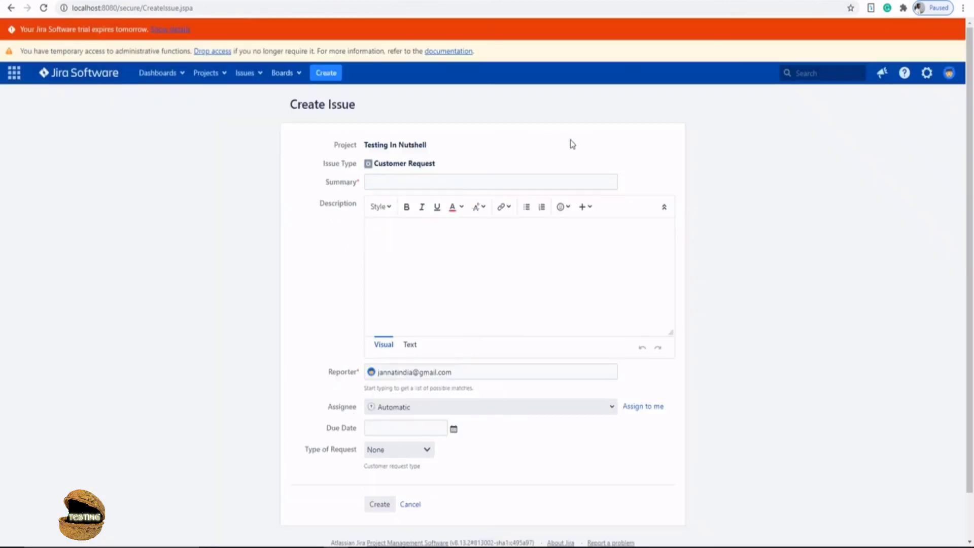
Step: Scroll the Create Issue form to review the Type of Request field set to None
scroll(624, 199, "down", 2)
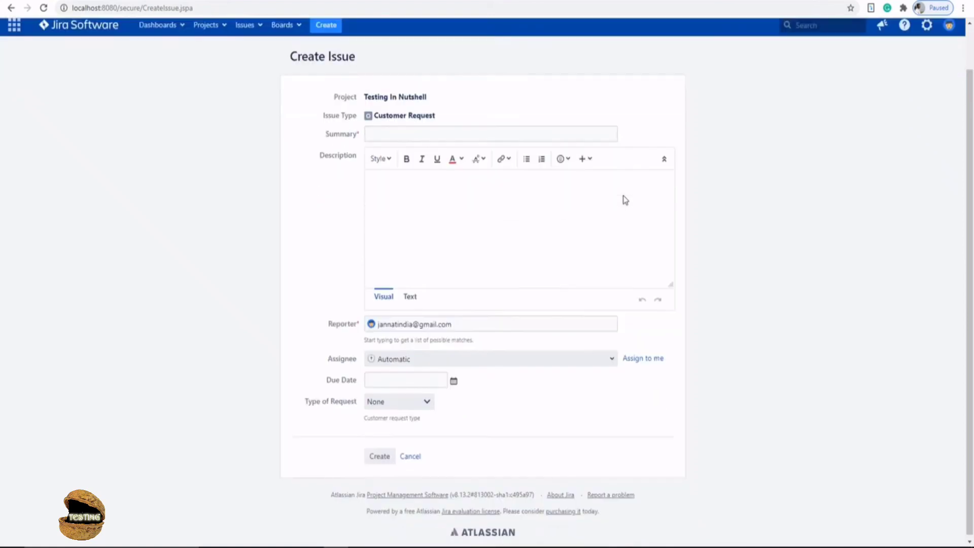
scroll(625, 199, "up", 2)
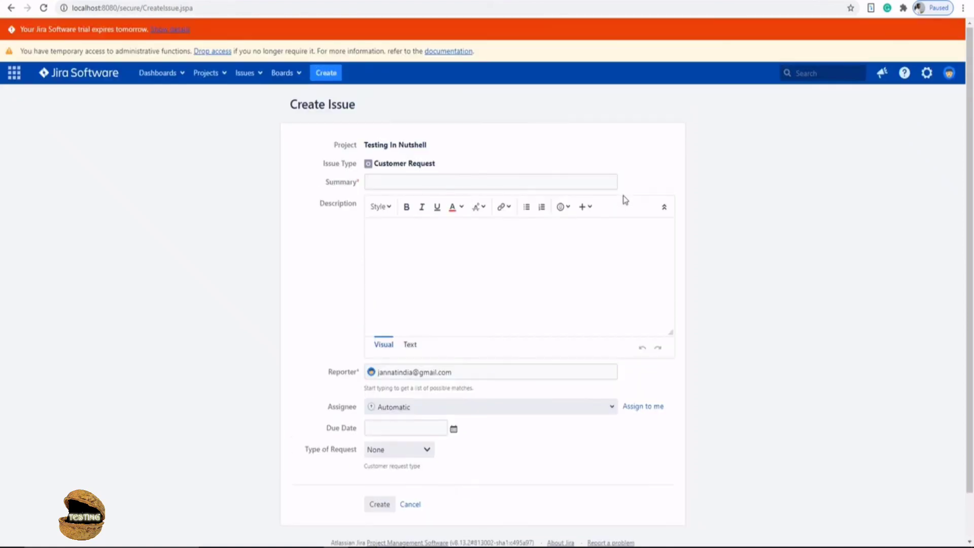
scroll(623, 199, "down", 2)
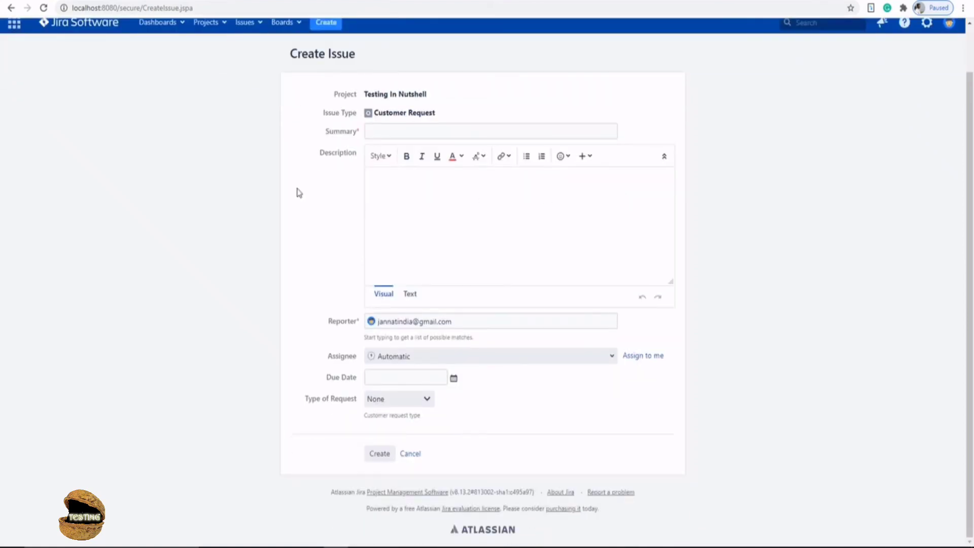